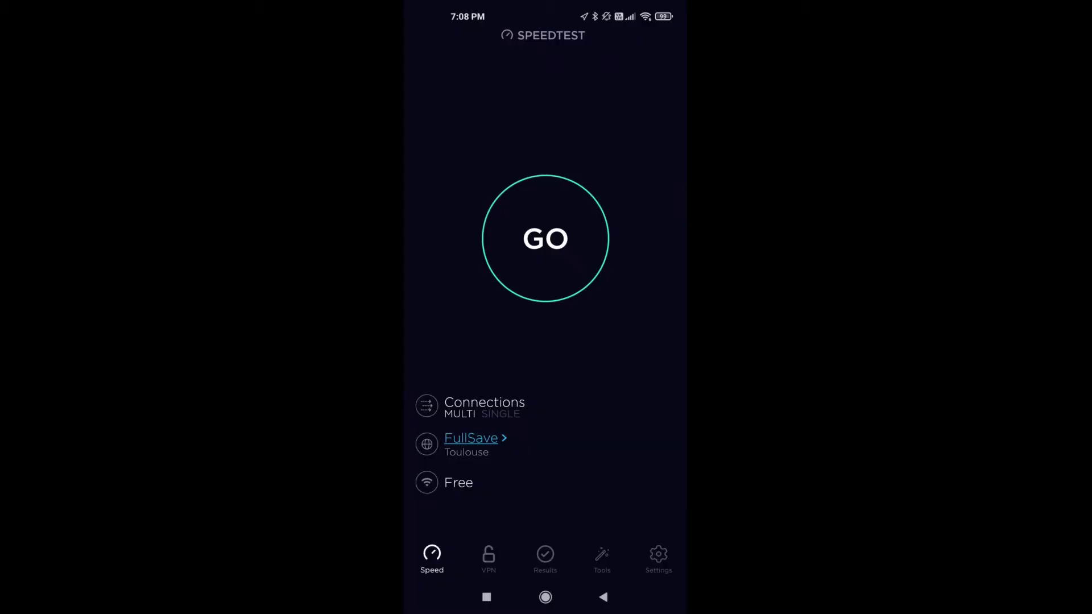
# - Start the baseline Speedtest by Ookla run and let it finish
pyautogui.click(544, 239)
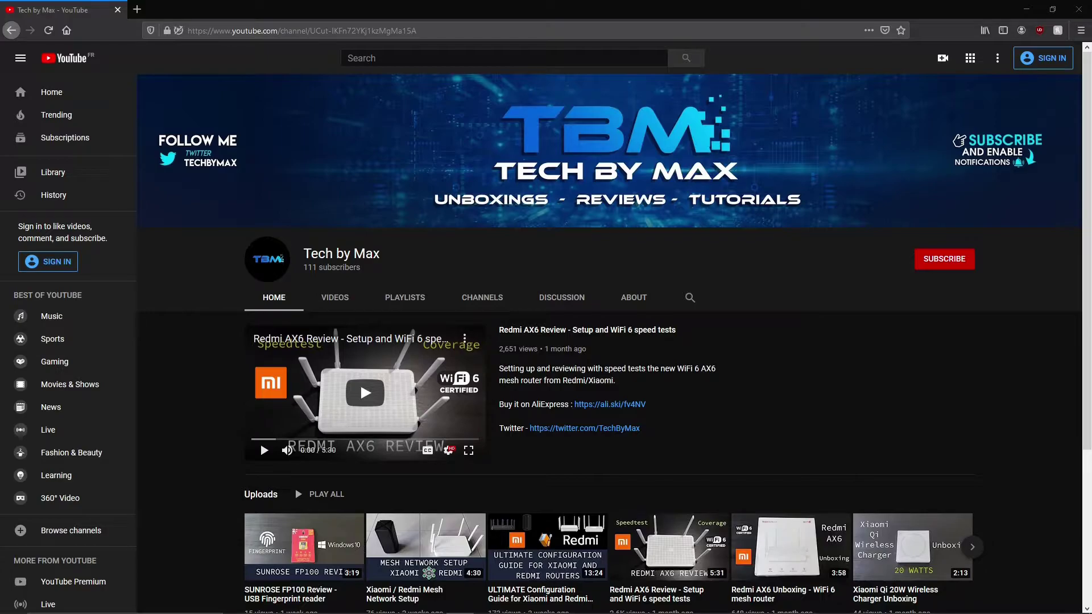
# - Open a new Firefox tab and enter the router address 192.168.31.1
pyautogui.click(136, 9)
pyautogui.write('192.')
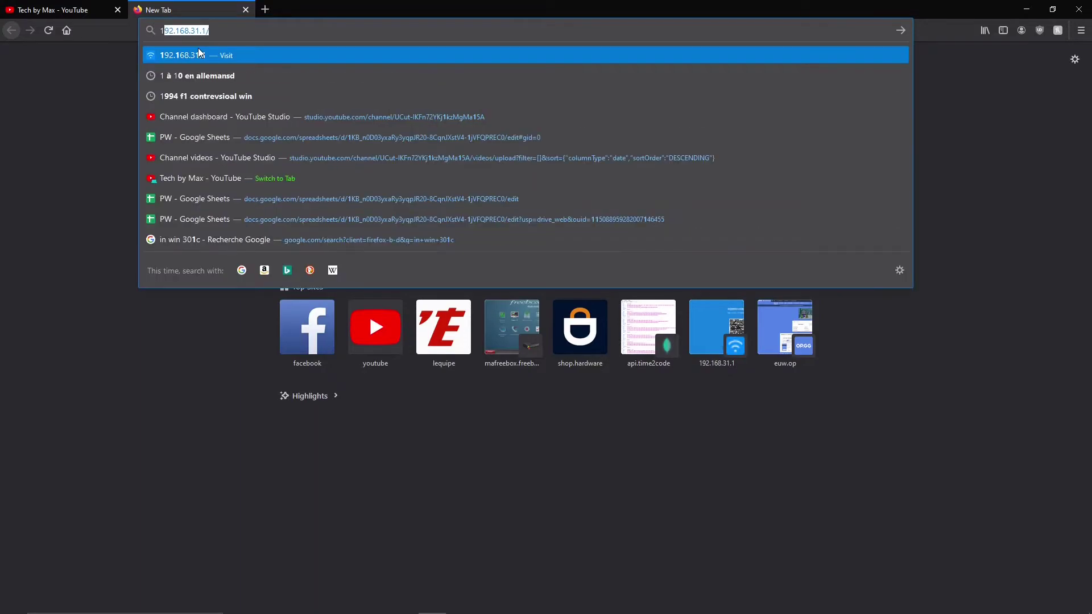
pyautogui.write('168.31')
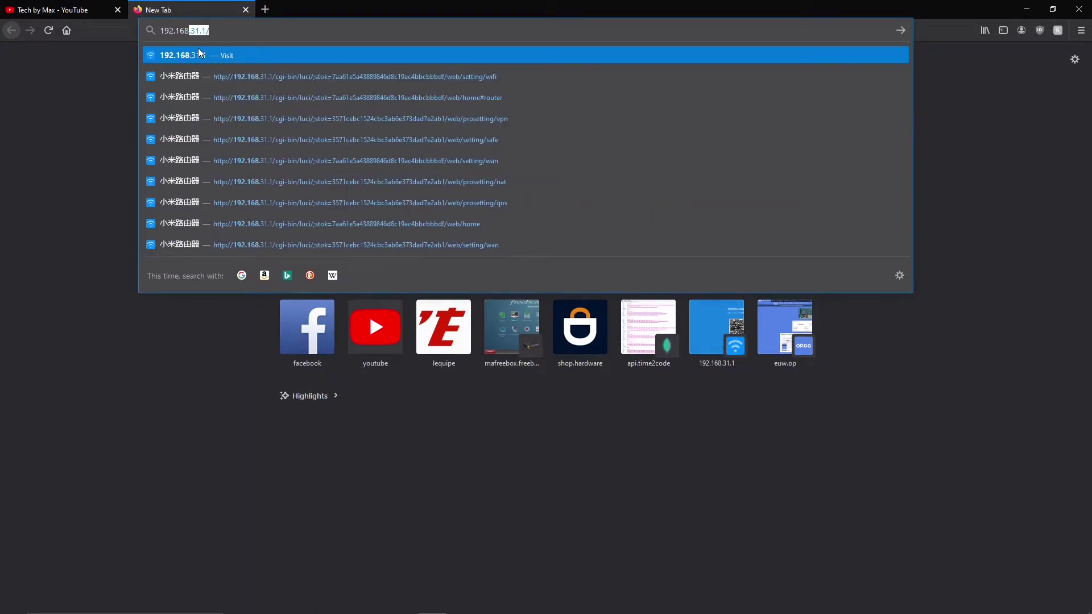
pyautogui.write('.1/cgi-bin/luci/web')
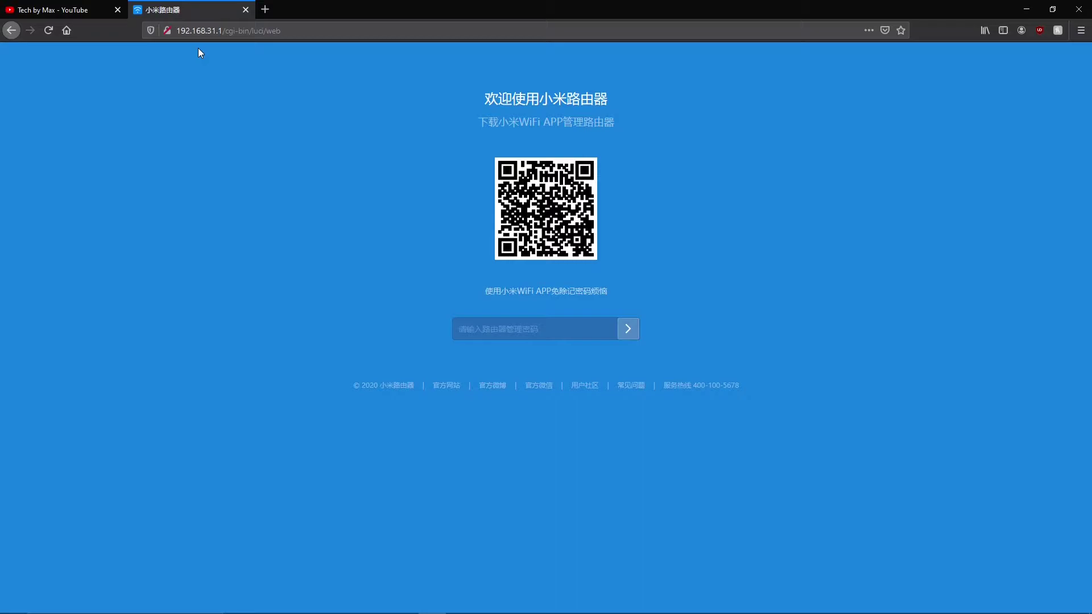
# - Log in to the MiWiFi admin page by pasting the admin password
pyautogui.click(477, 325)
pyautogui.hotkey('ctrl', 'v')
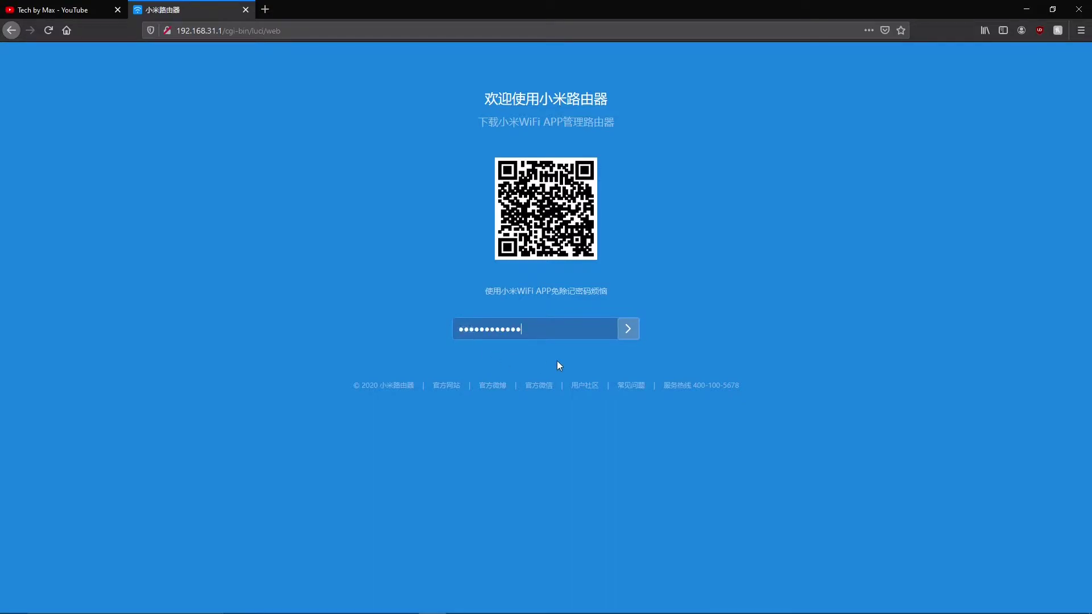
pyautogui.click(636, 329)
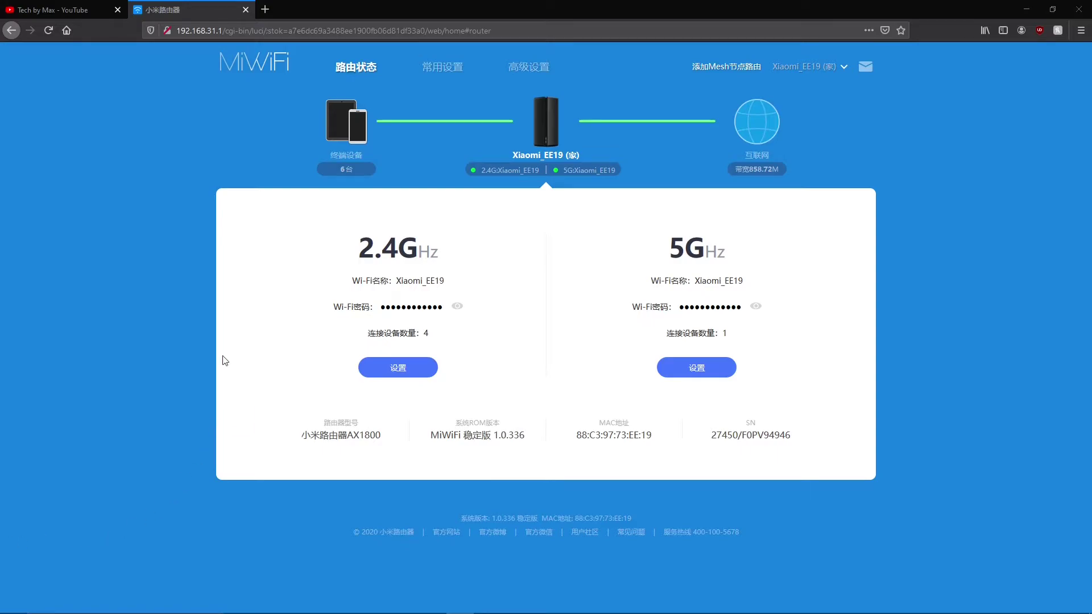
# - Switch off Wi-Fi双频合一 under 常用设置 and confirm both dialogs
pyautogui.click(432, 68)
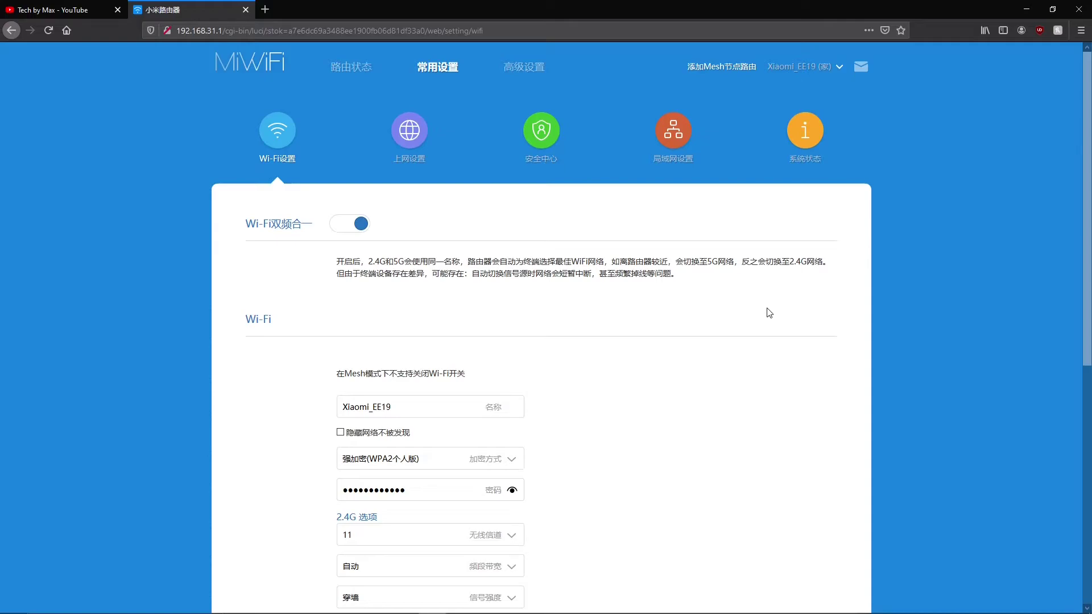
pyautogui.click(351, 228)
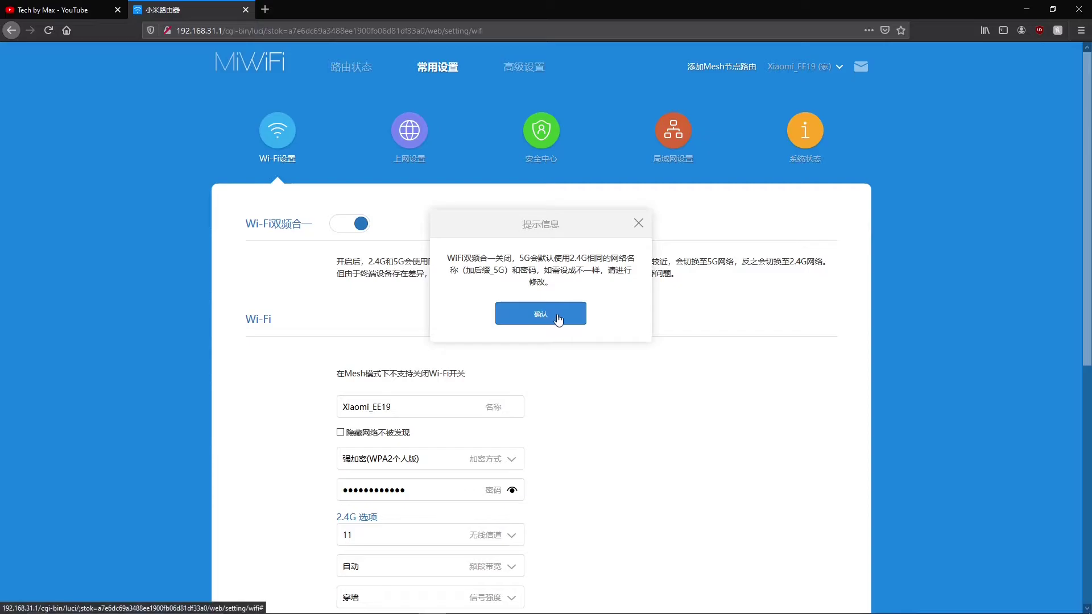
pyautogui.click(558, 319)
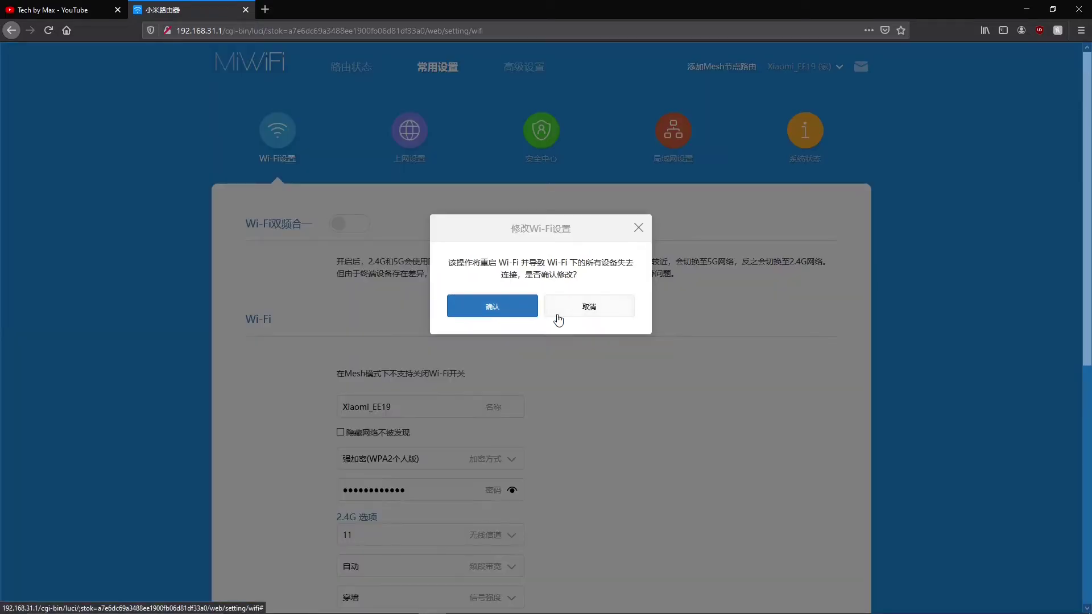
pyautogui.click(530, 309)
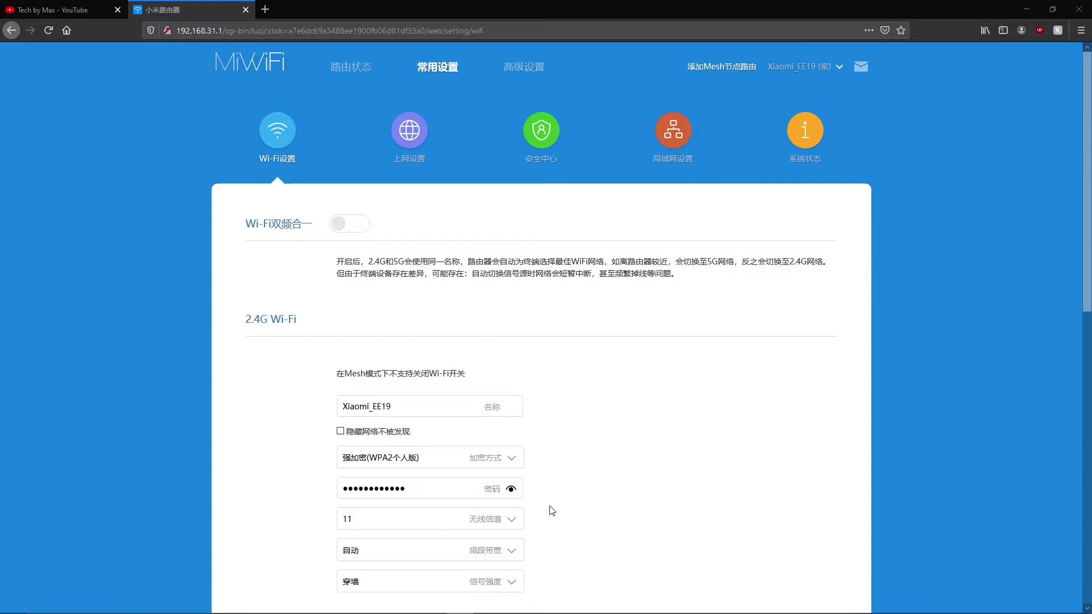
# - Give the 2.4G Wi-Fi 无线信道 13 and 频段带宽 40M, then save and confirm
pyautogui.scroll(-3, 551, 510)
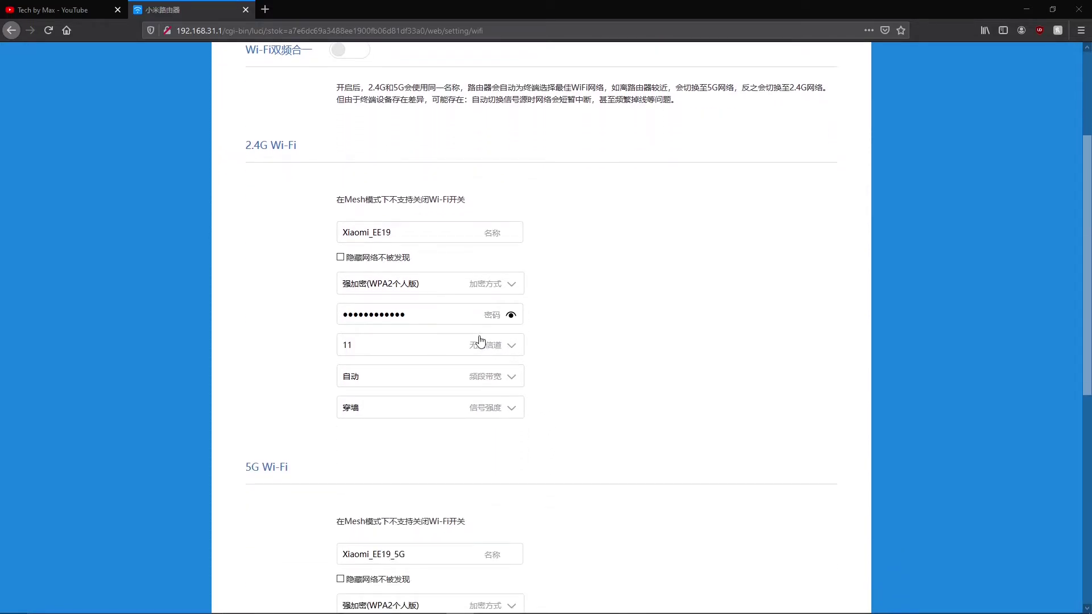
pyautogui.click(483, 345)
pyautogui.scroll(-2, 429, 420)
pyautogui.scroll(-3, 432, 422)
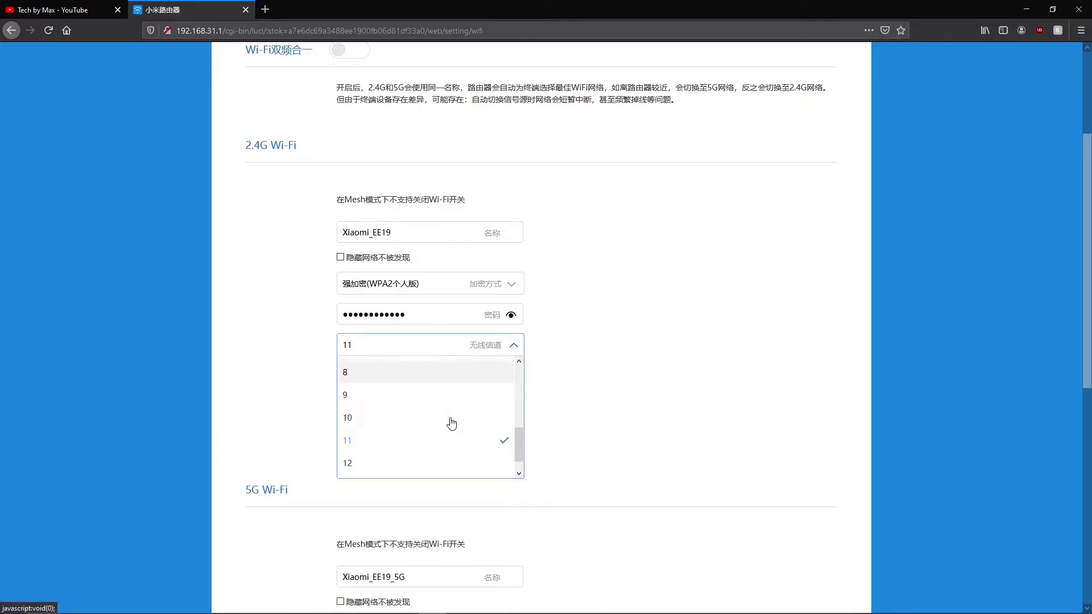
pyautogui.click(435, 468)
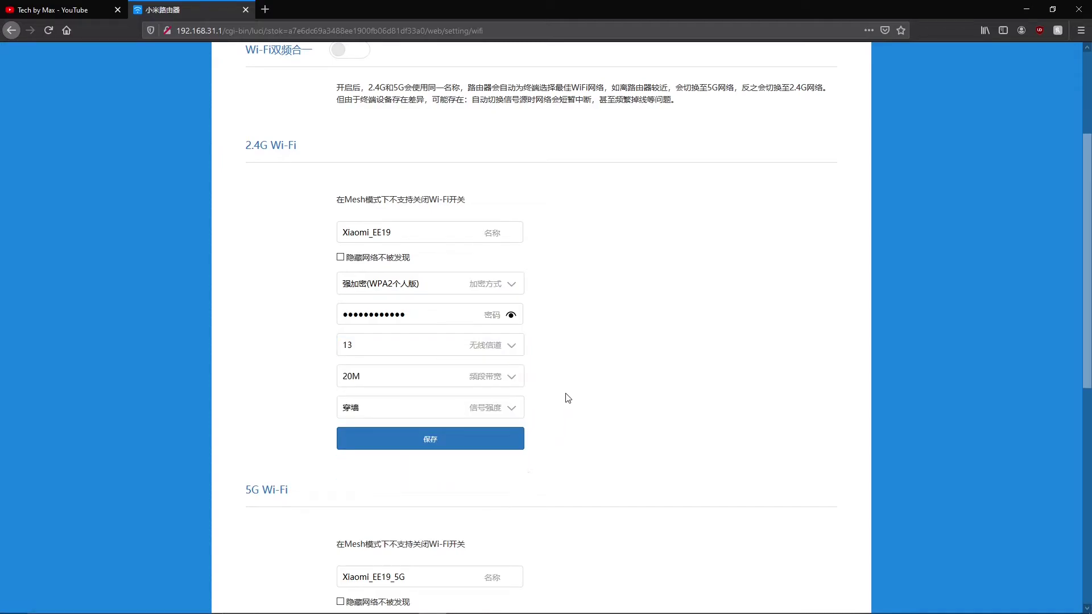
pyautogui.click(519, 380)
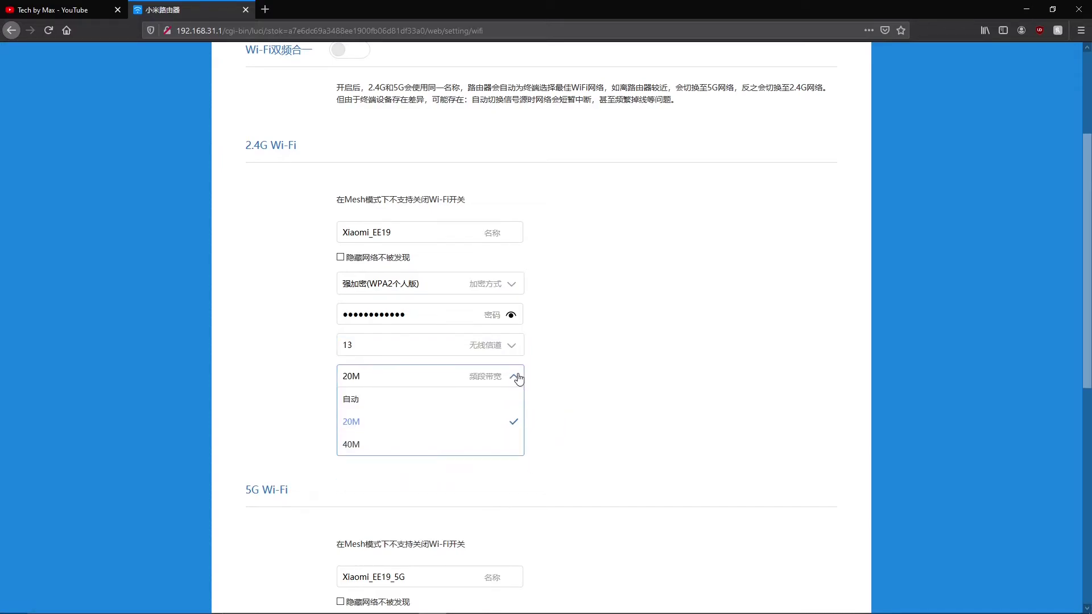
pyautogui.click(477, 445)
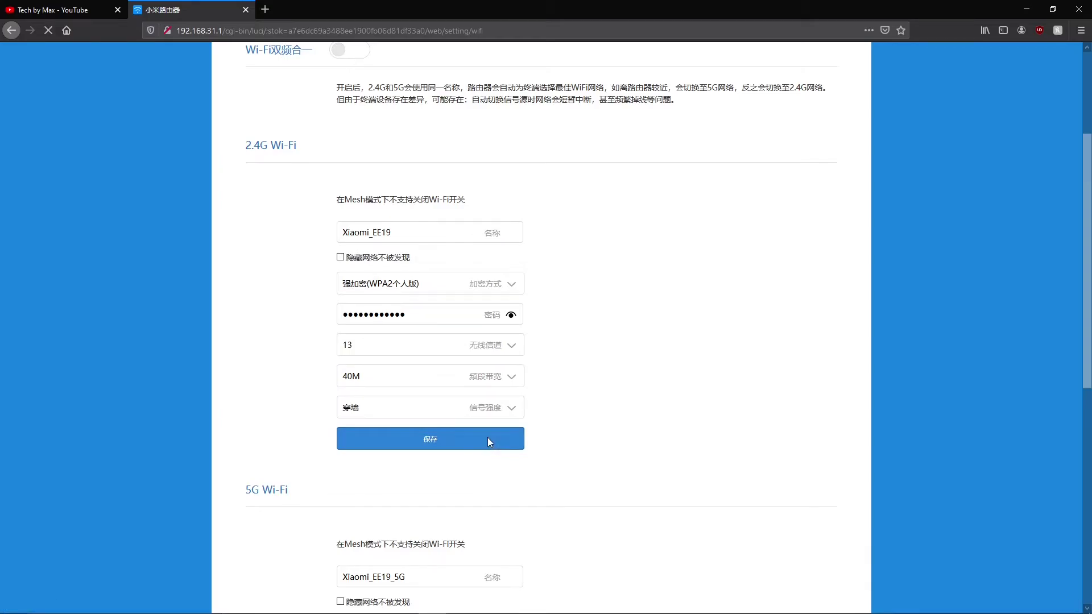
pyautogui.click(488, 439)
pyautogui.click(519, 307)
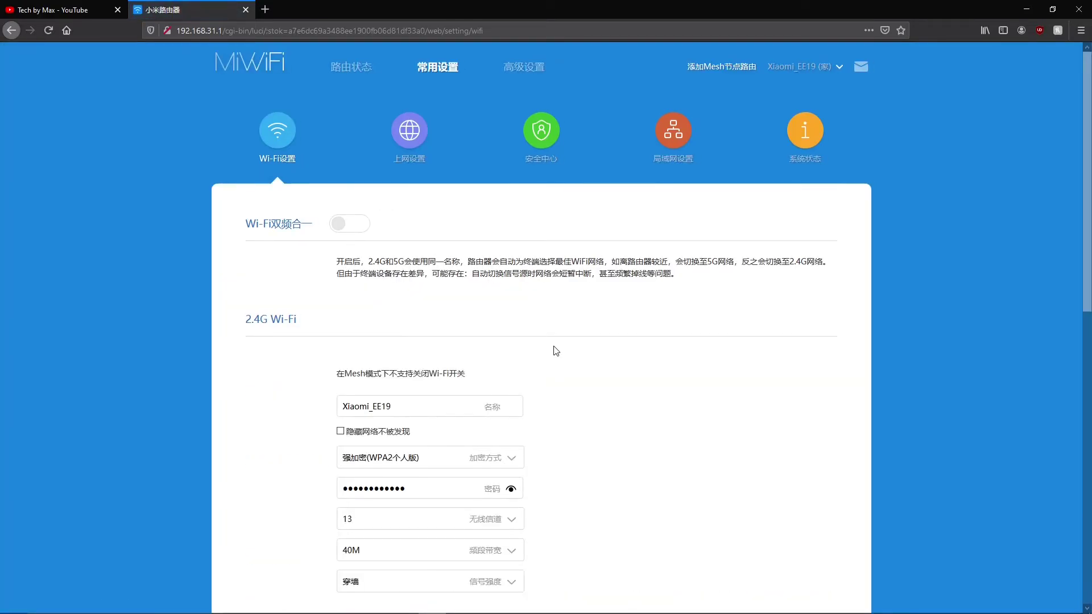
# - Give the 5G Wi-Fi 无线信道 161 and 频段带宽 80M, then save and confirm
pyautogui.scroll(-7, 556, 351)
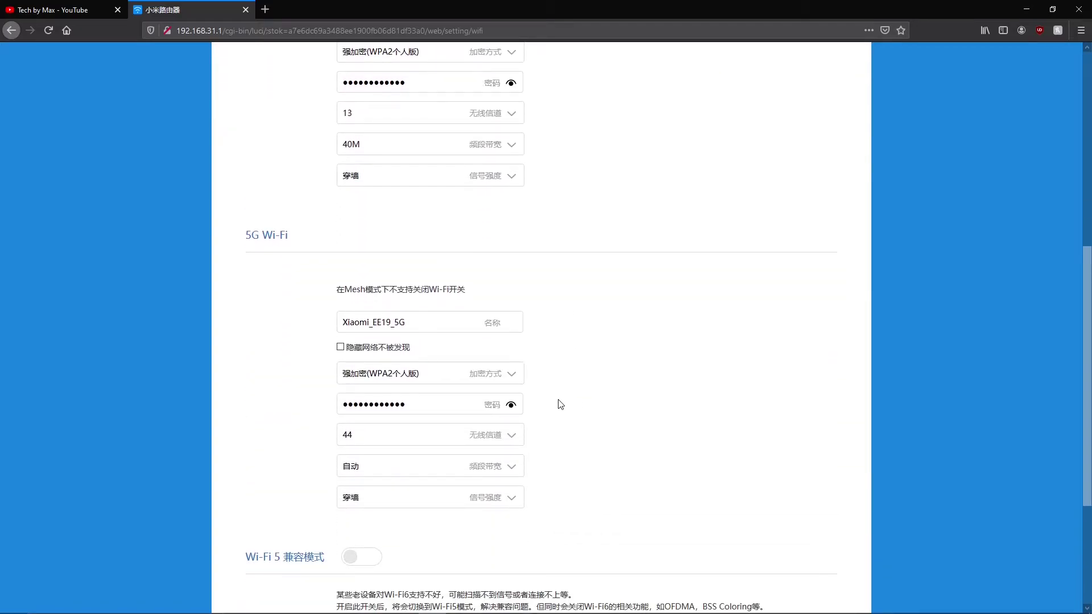
pyautogui.click(515, 436)
pyautogui.scroll(-3, 499, 479)
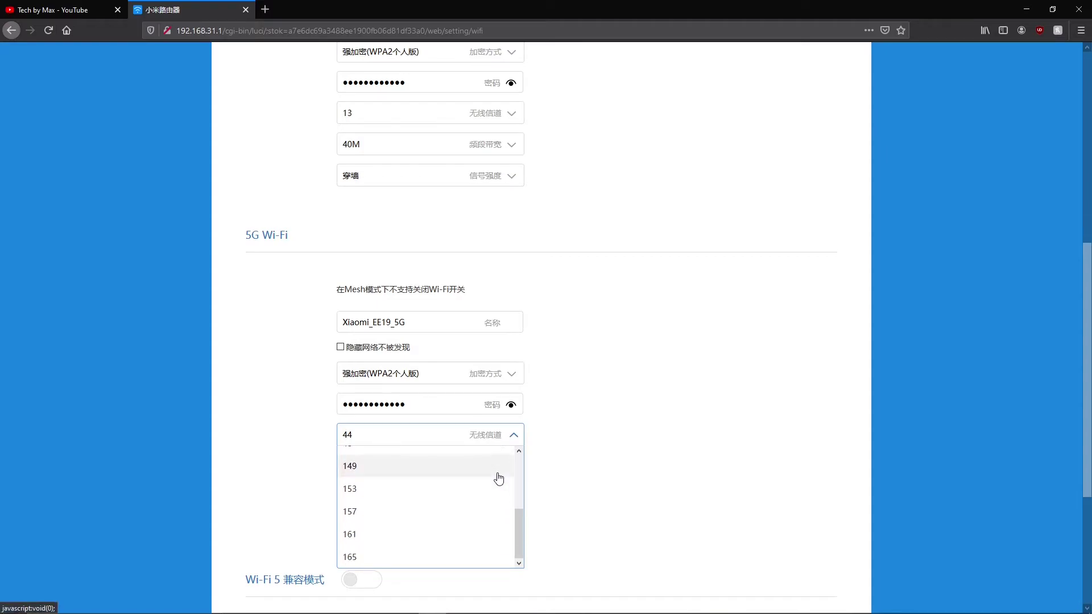
pyautogui.click(477, 534)
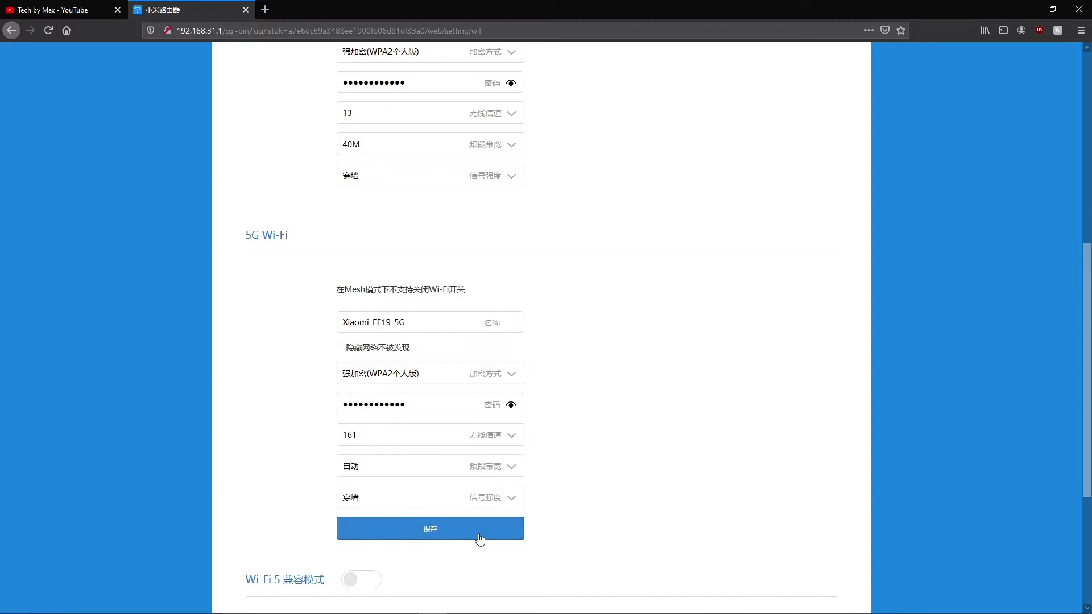
pyautogui.click(508, 476)
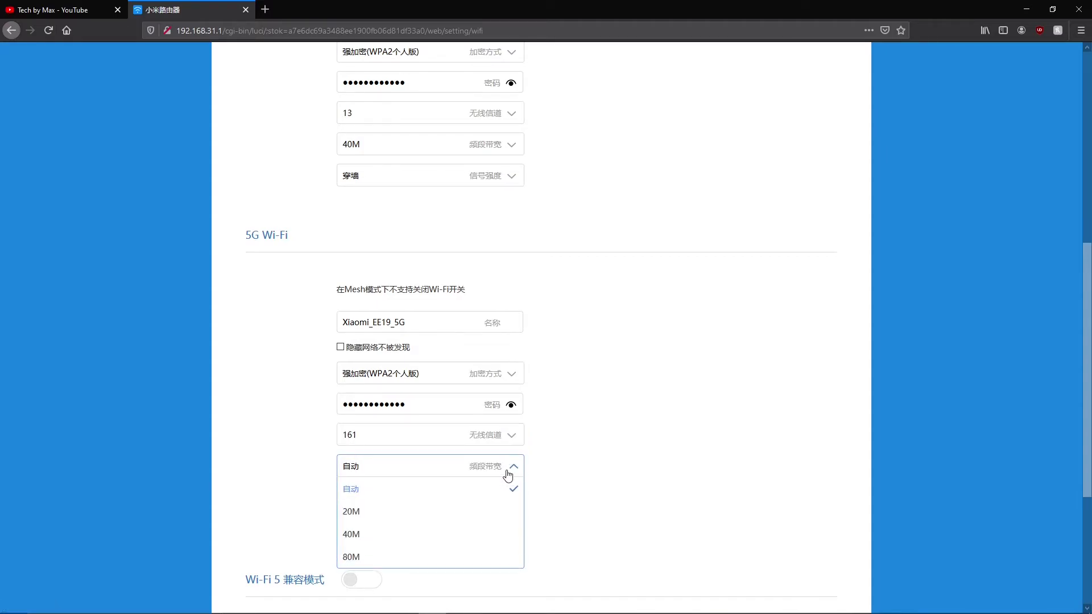
pyautogui.click(477, 558)
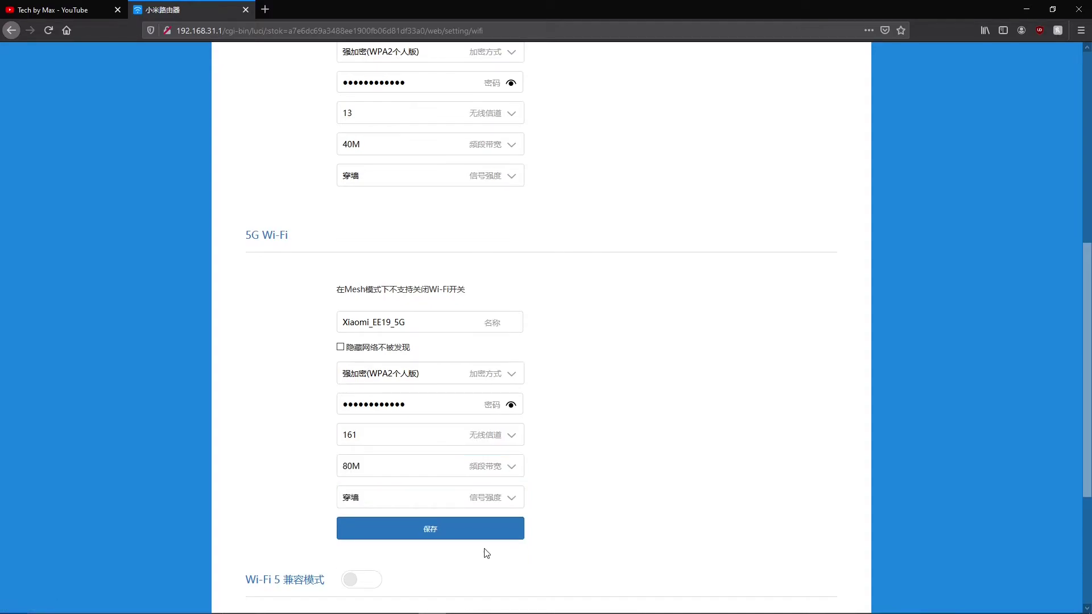
pyautogui.click(498, 536)
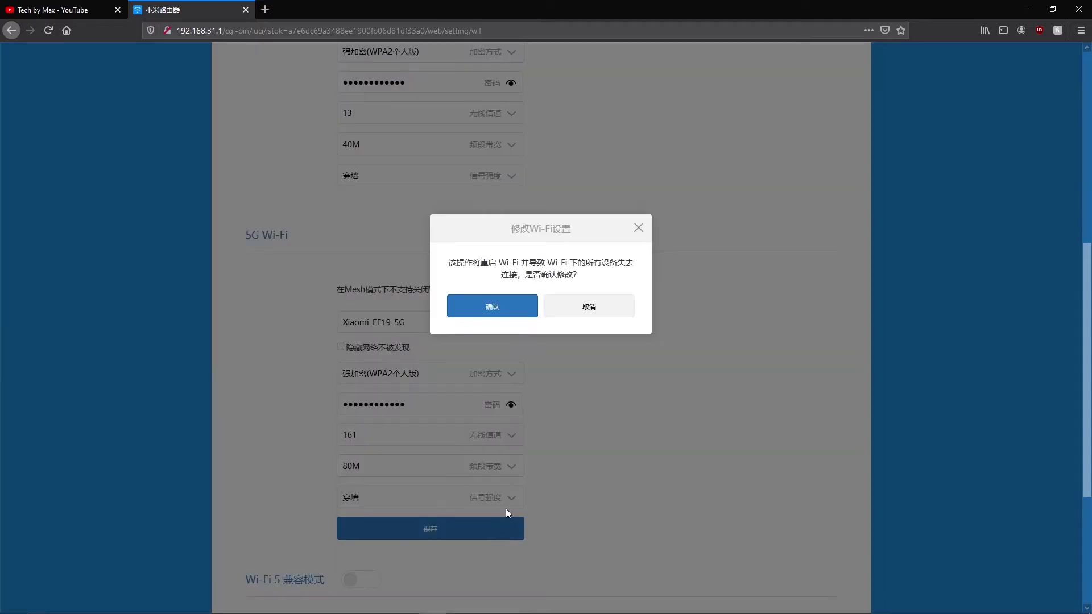
pyautogui.click(516, 312)
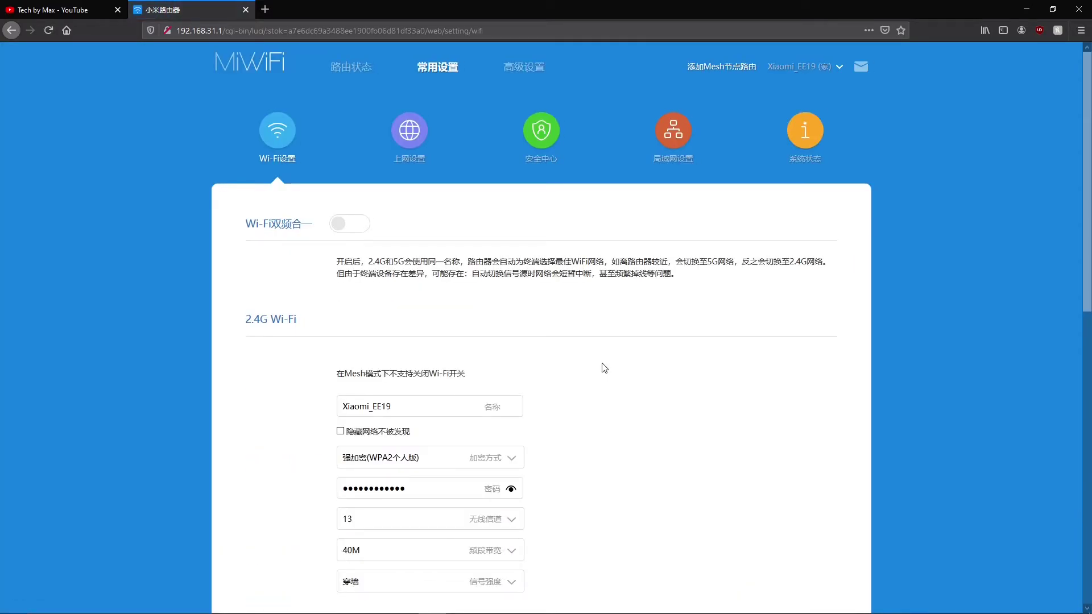
# - Leave the 5G channel on 161 and switch on the MU-MIMO toggle
pyautogui.scroll(-6, 605, 367)
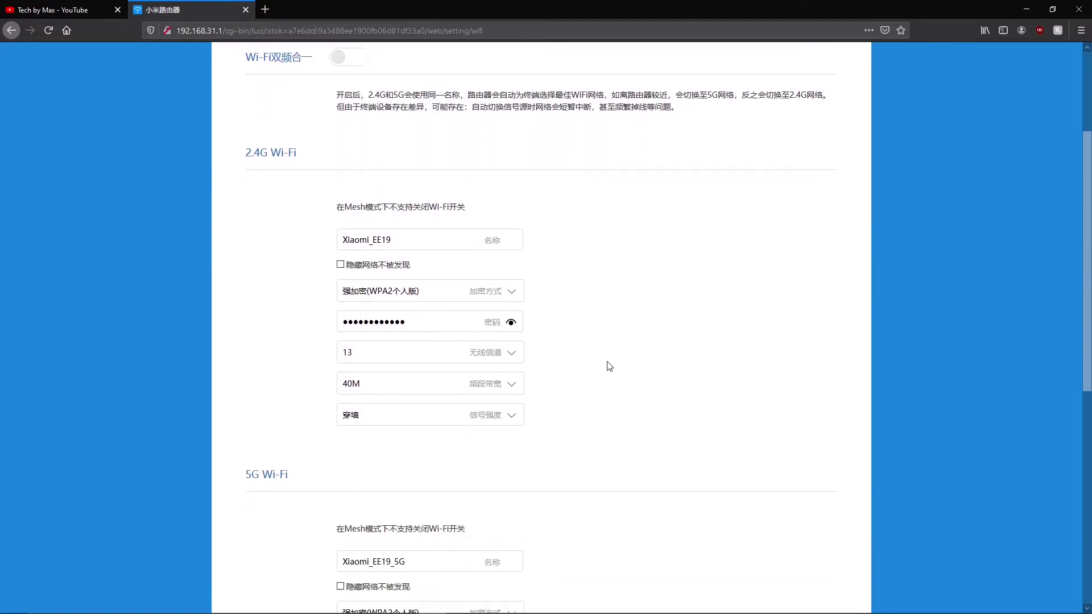
pyautogui.scroll(-1, 609, 364)
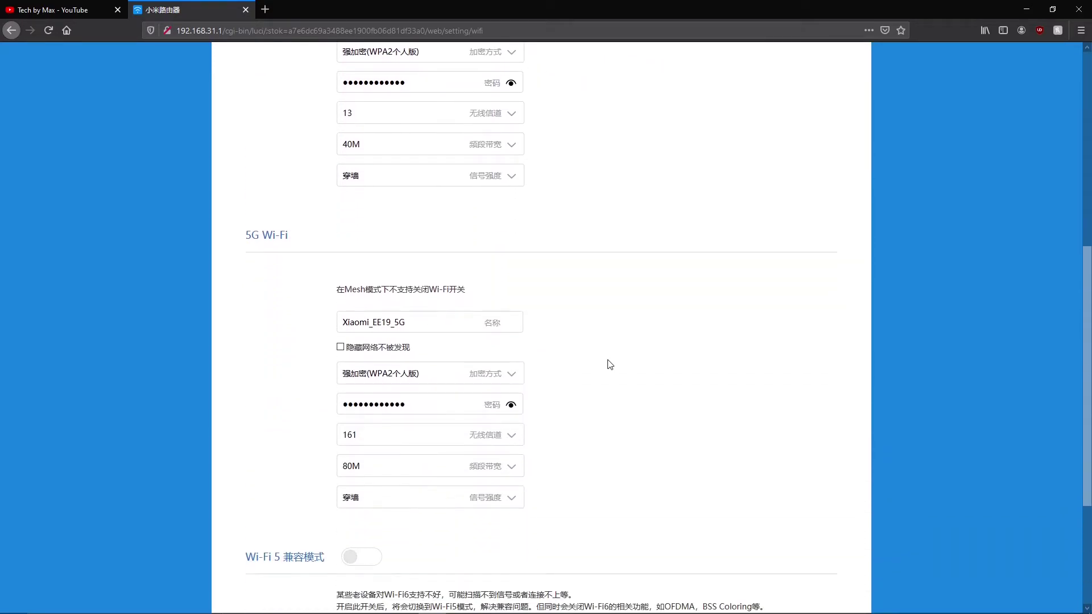
pyautogui.click(512, 437)
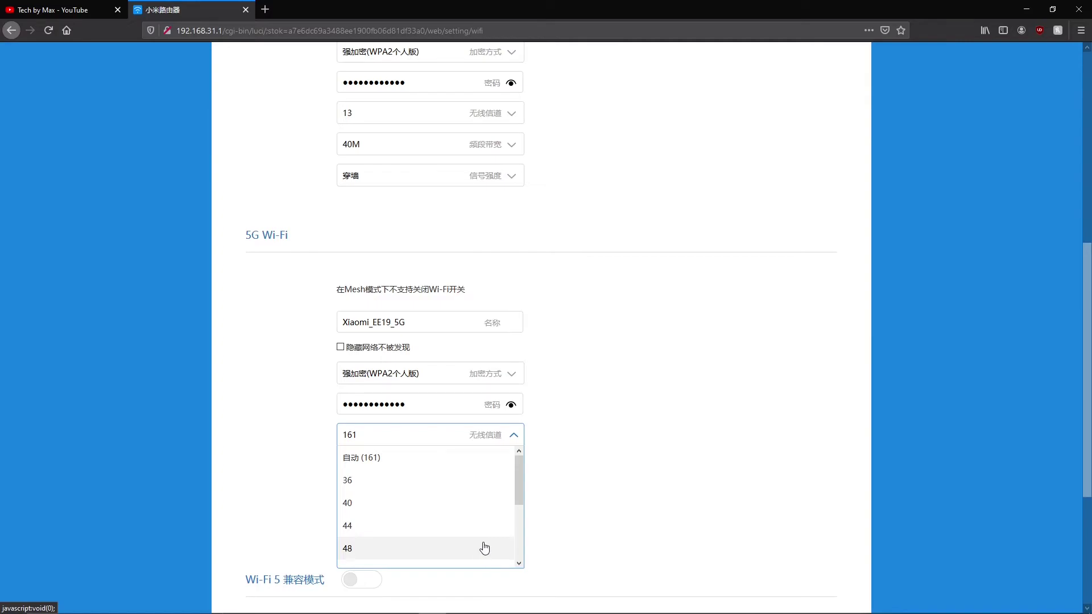
pyautogui.click(560, 546)
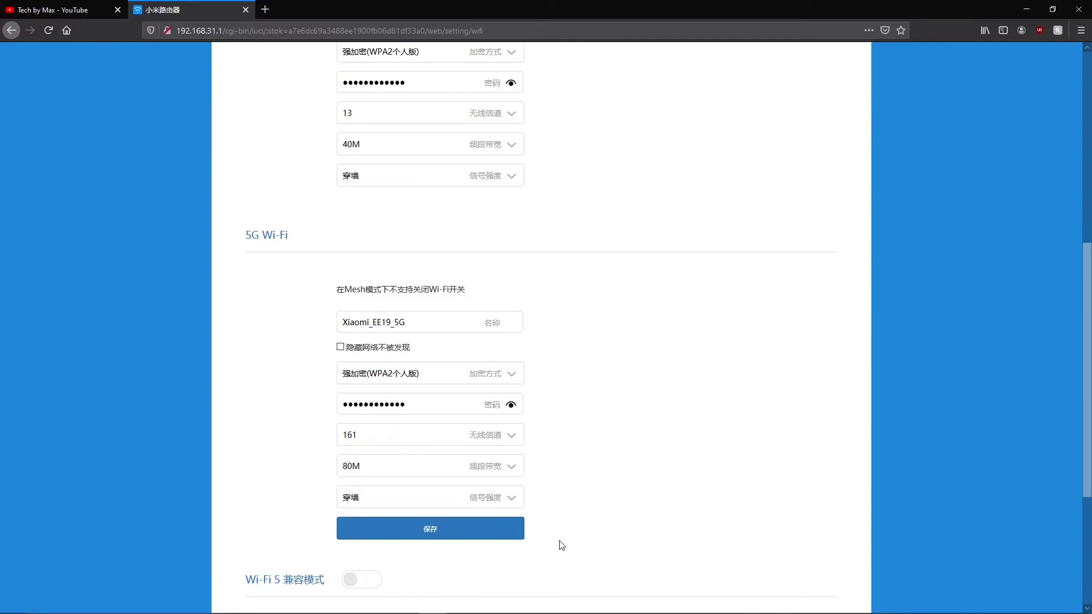
pyautogui.scroll(-4, 562, 545)
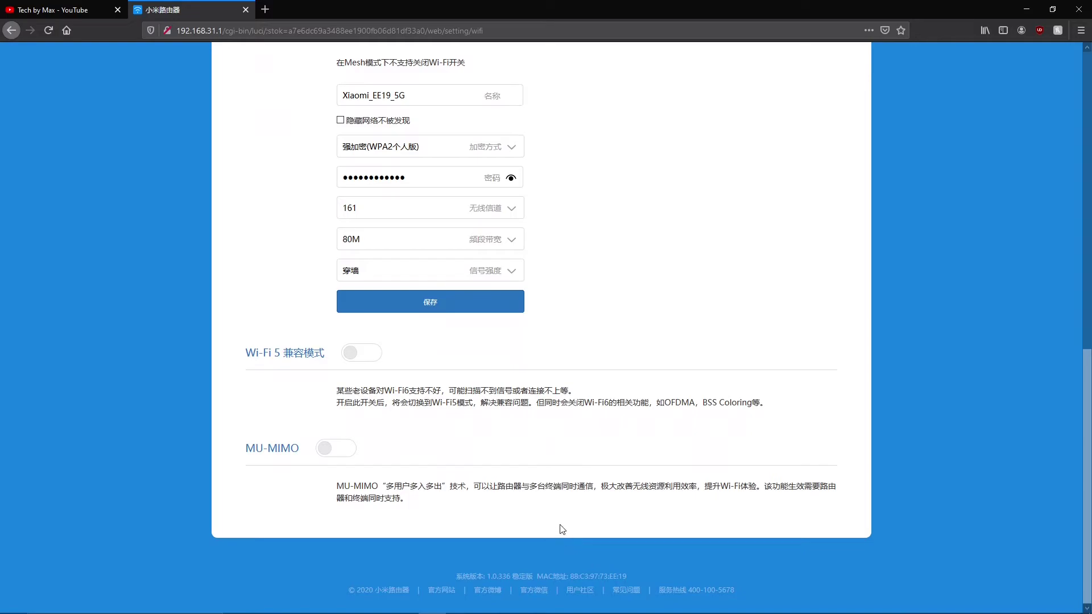
pyautogui.click(344, 451)
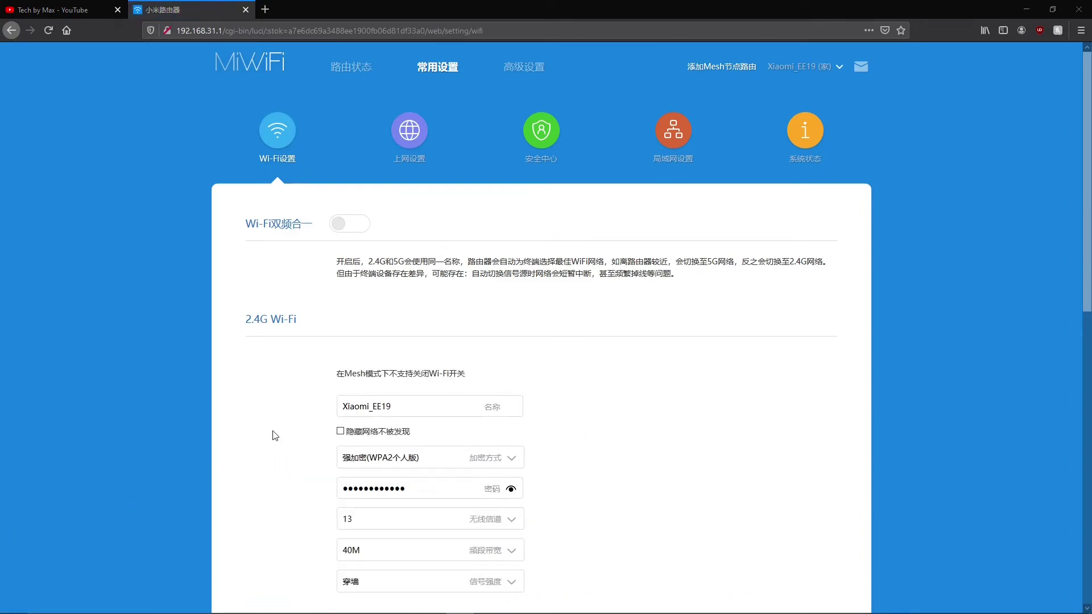
# - In 上网设置, choose 手动配置DNS with DNS1 1.0.0.1 and apply
pyautogui.click(407, 152)
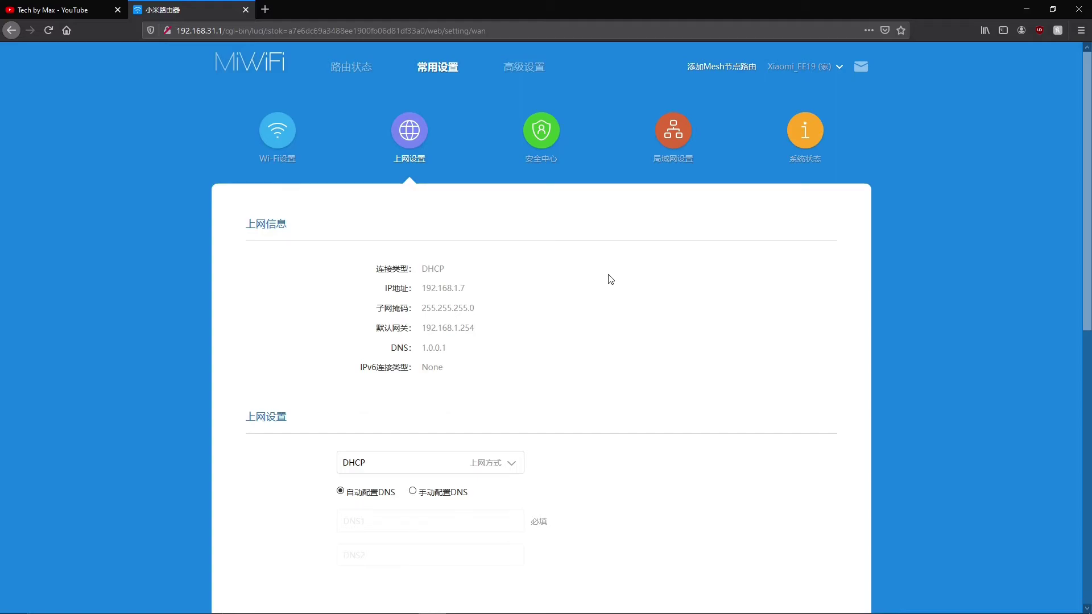
pyautogui.scroll(-2, 611, 279)
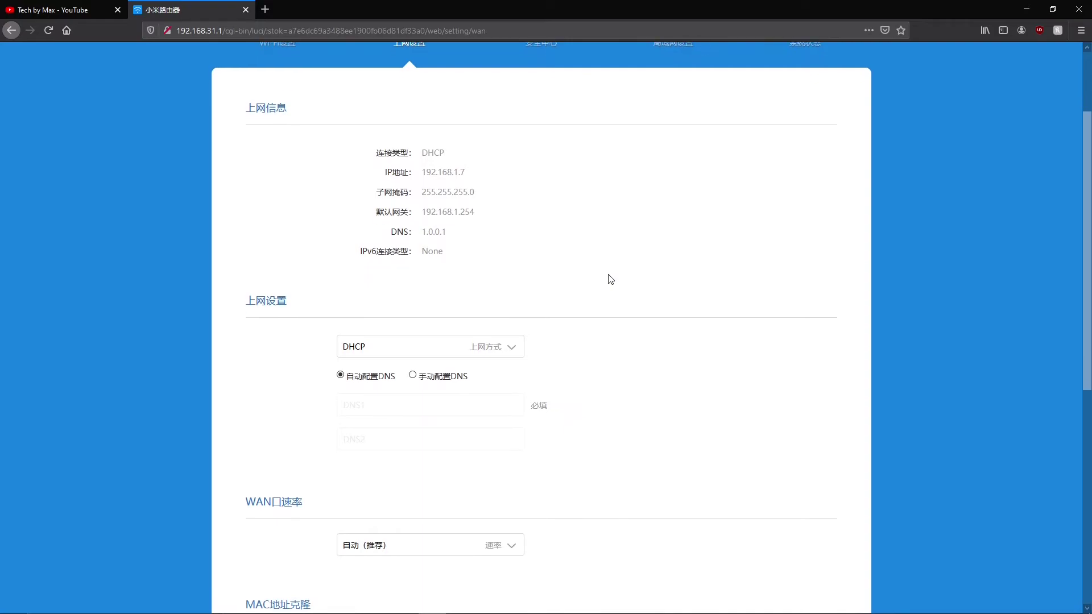
pyautogui.click(442, 378)
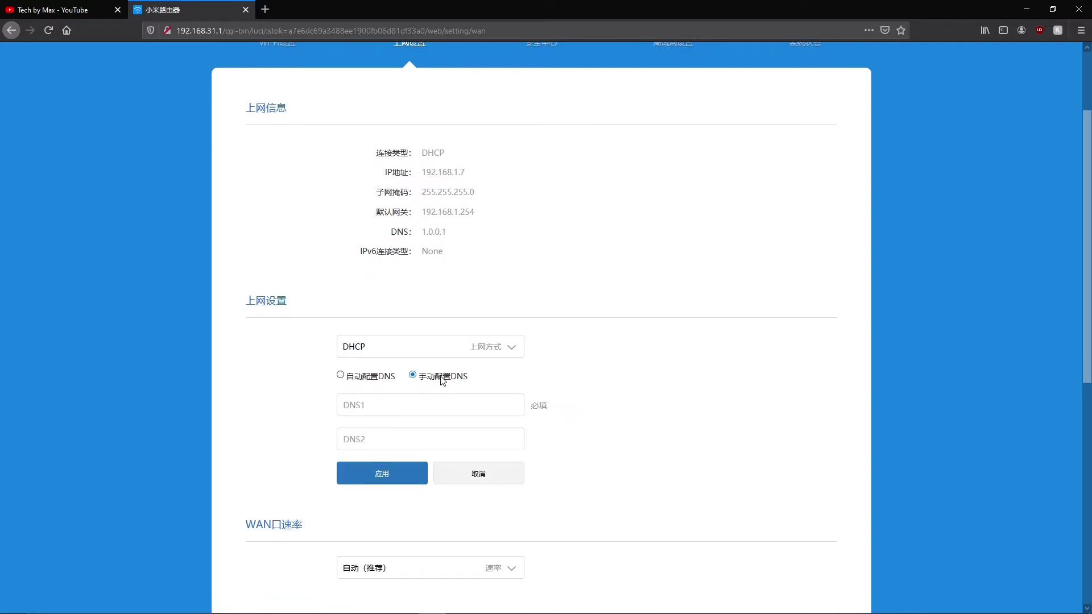
pyautogui.click(412, 405)
pyautogui.write('1.')
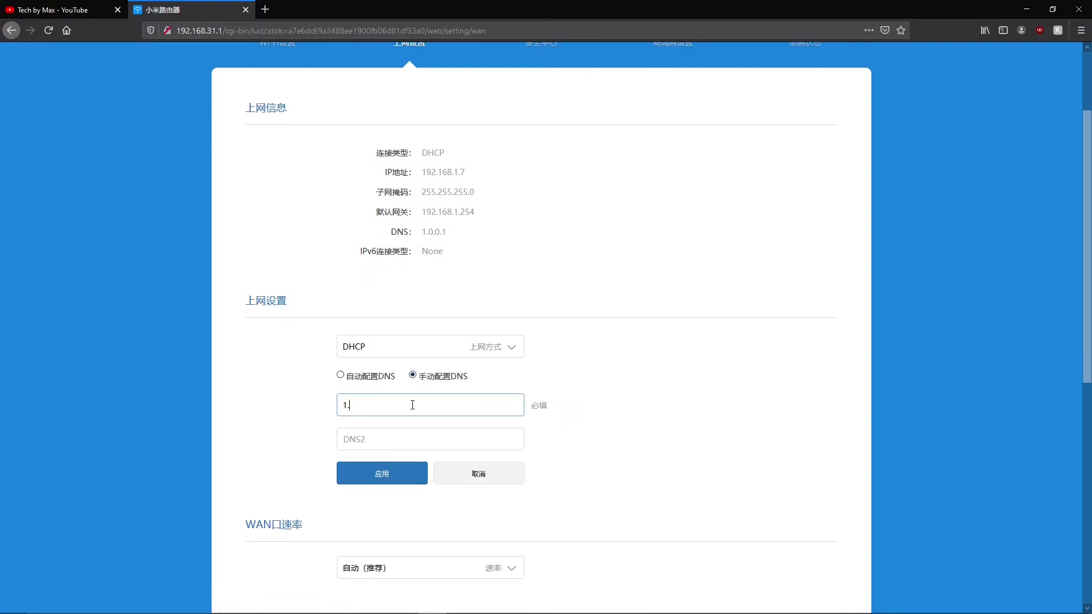
pyautogui.write('0.0.1')
pyautogui.click(394, 479)
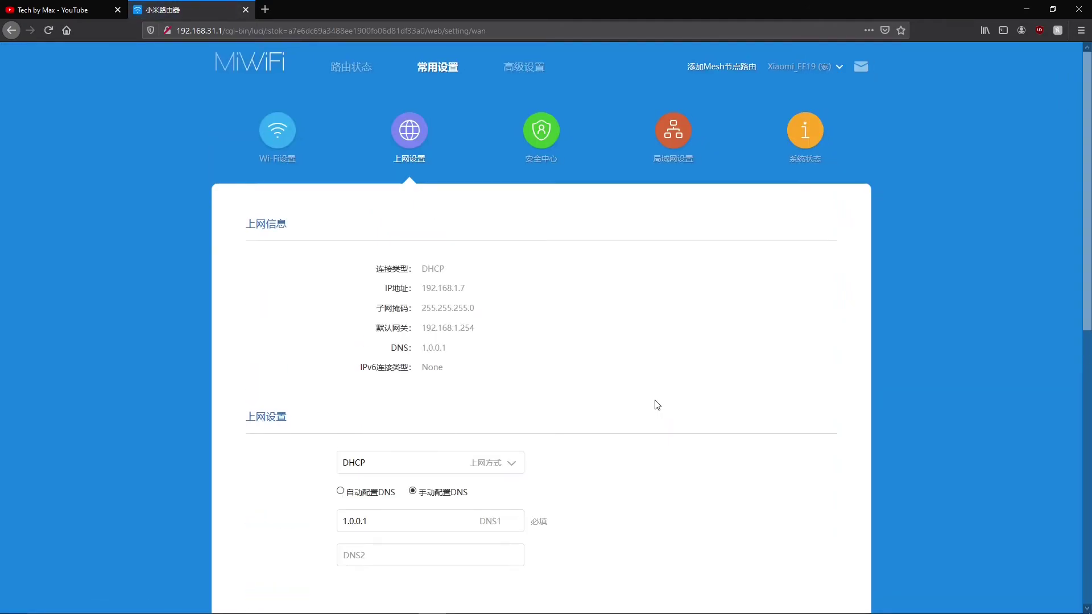
# - Turn on IPV6网络设置 with manual DNS1 2606:4700:4700::1111, apply and confirm
pyautogui.scroll(-3, 657, 405)
pyautogui.scroll(-5, 657, 405)
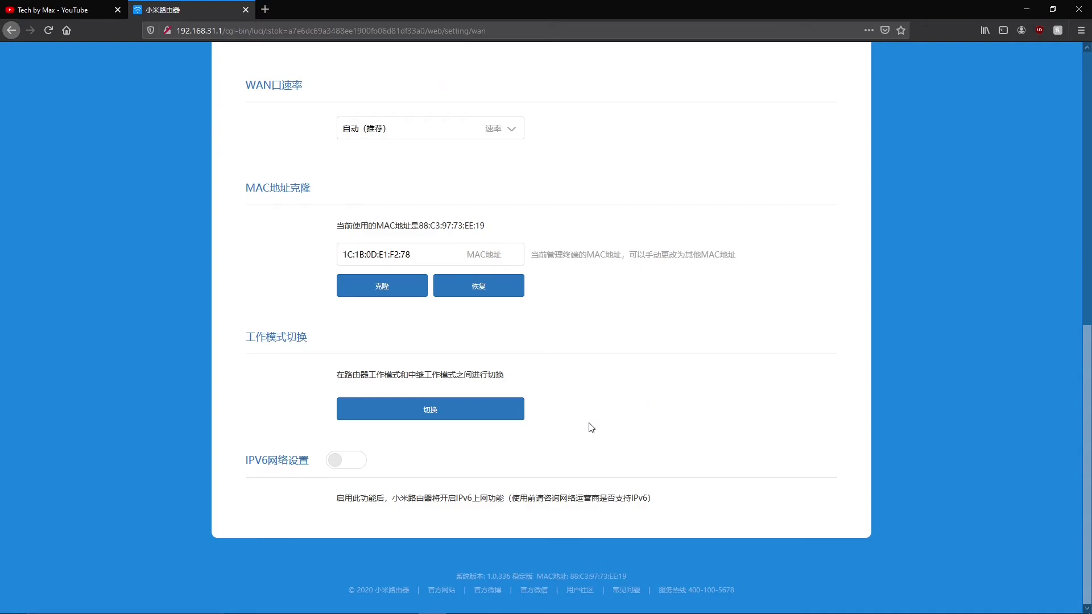
pyautogui.click(343, 464)
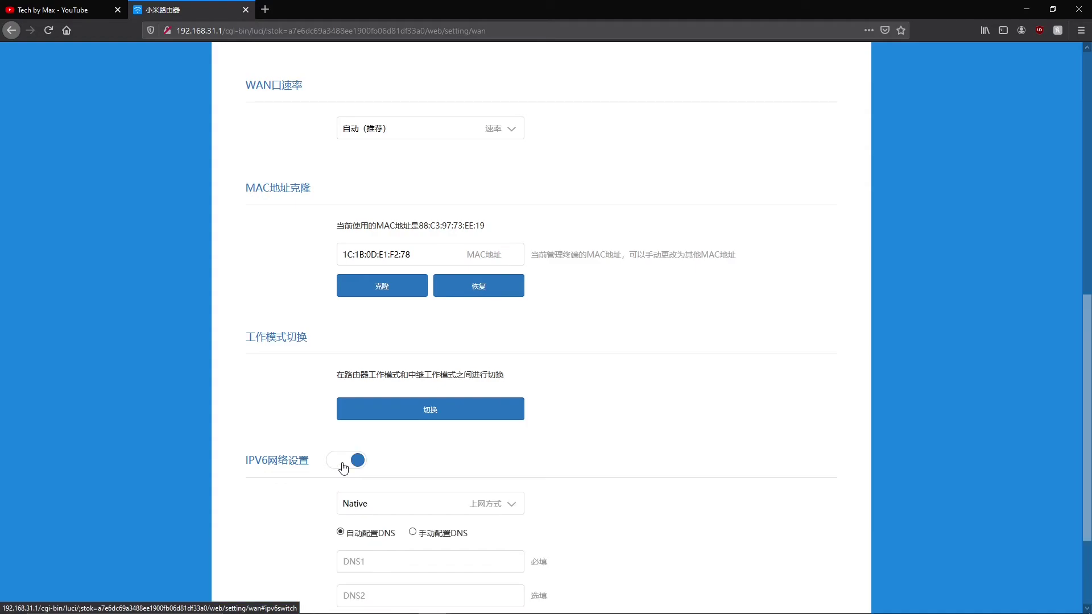
pyautogui.scroll(-3, 560, 464)
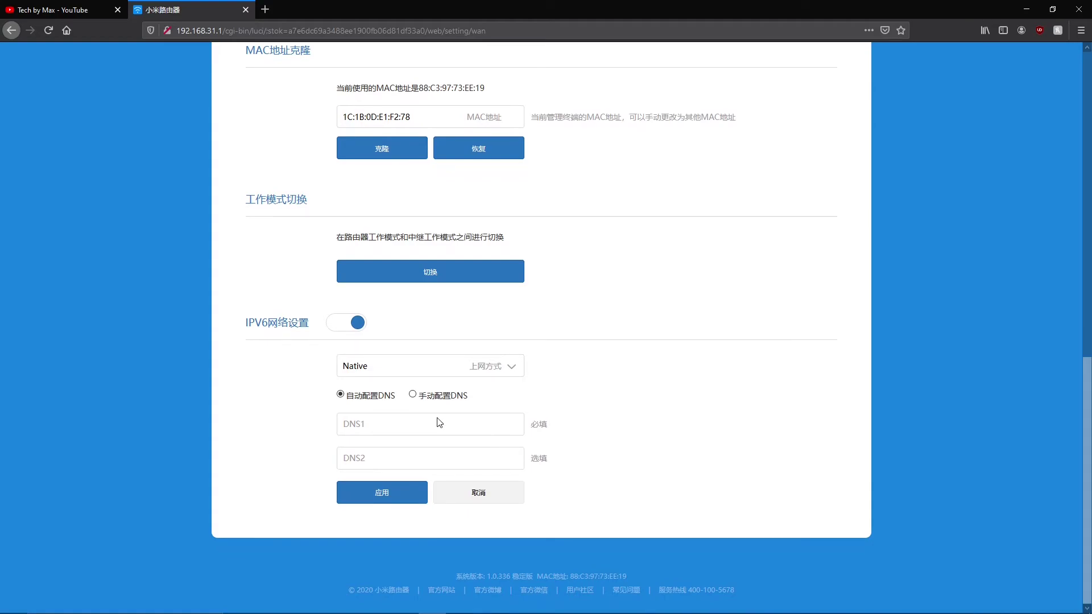
pyautogui.click(413, 396)
pyautogui.click(400, 423)
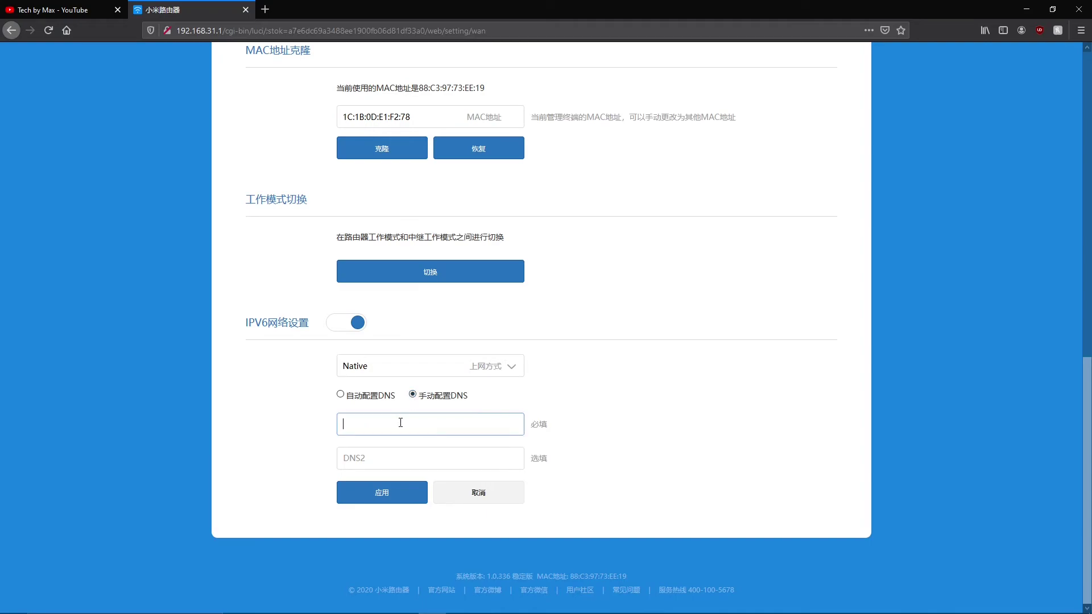
pyautogui.write('2606:4700:4700::1111')
pyautogui.click(394, 489)
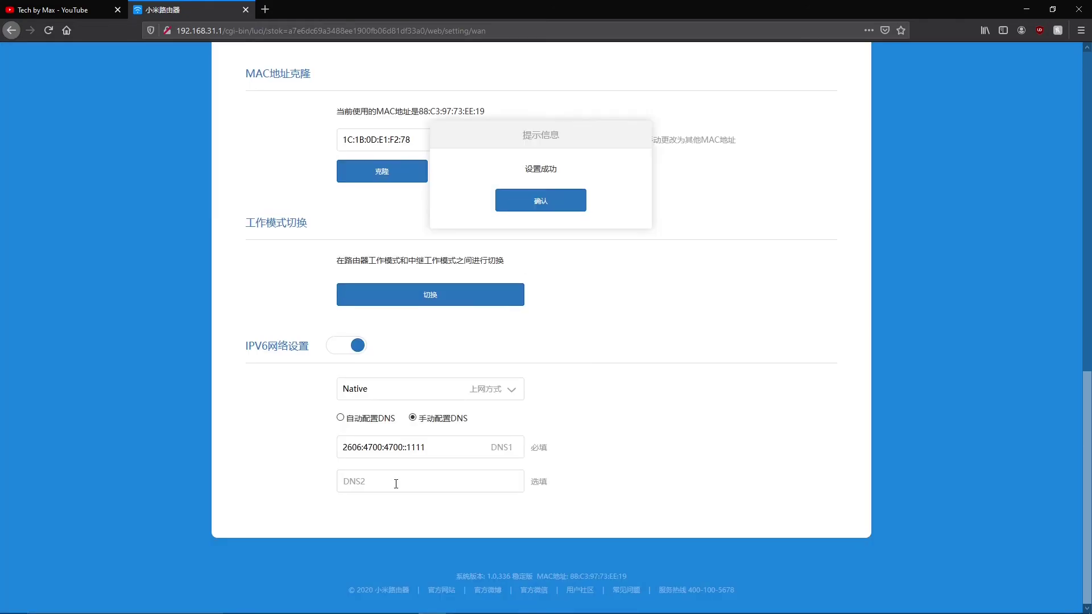
pyautogui.click(584, 199)
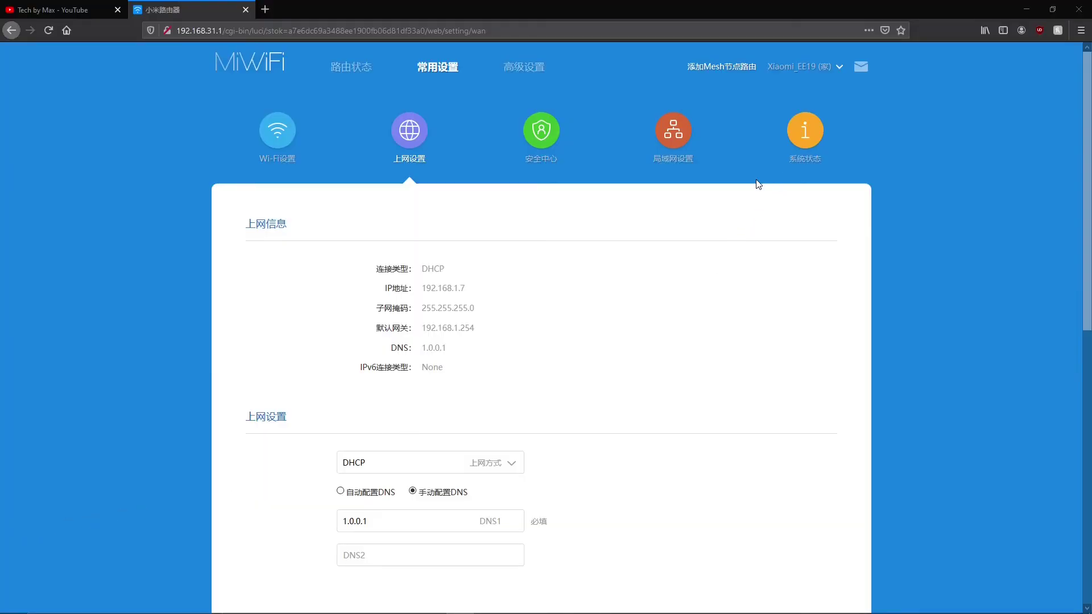
# - Choose 重启 from the router-name menu and confirm 重启路由器
pyautogui.click(835, 67)
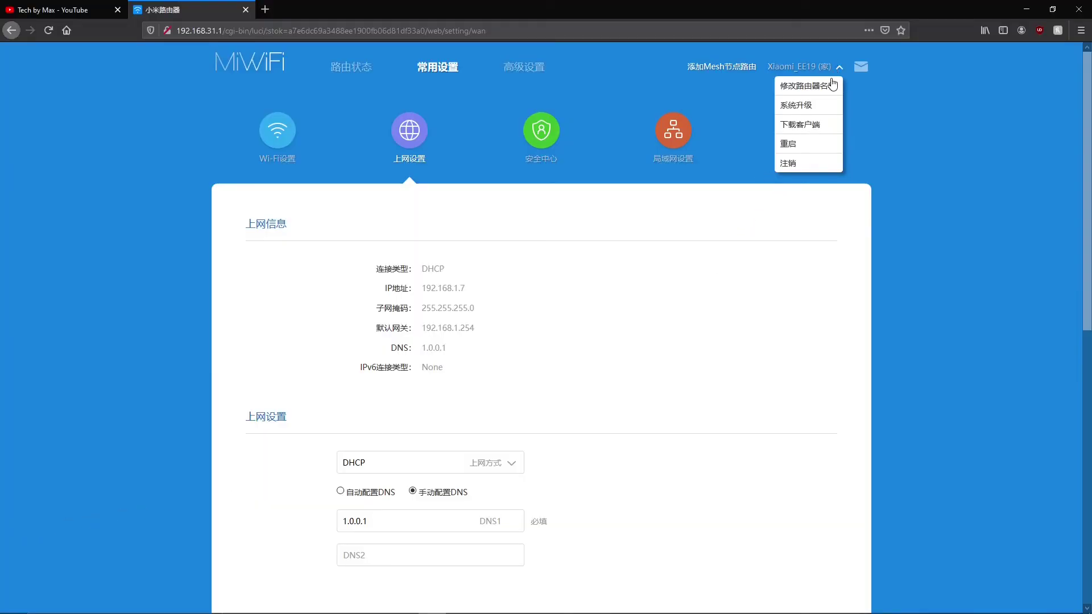
pyautogui.click(809, 151)
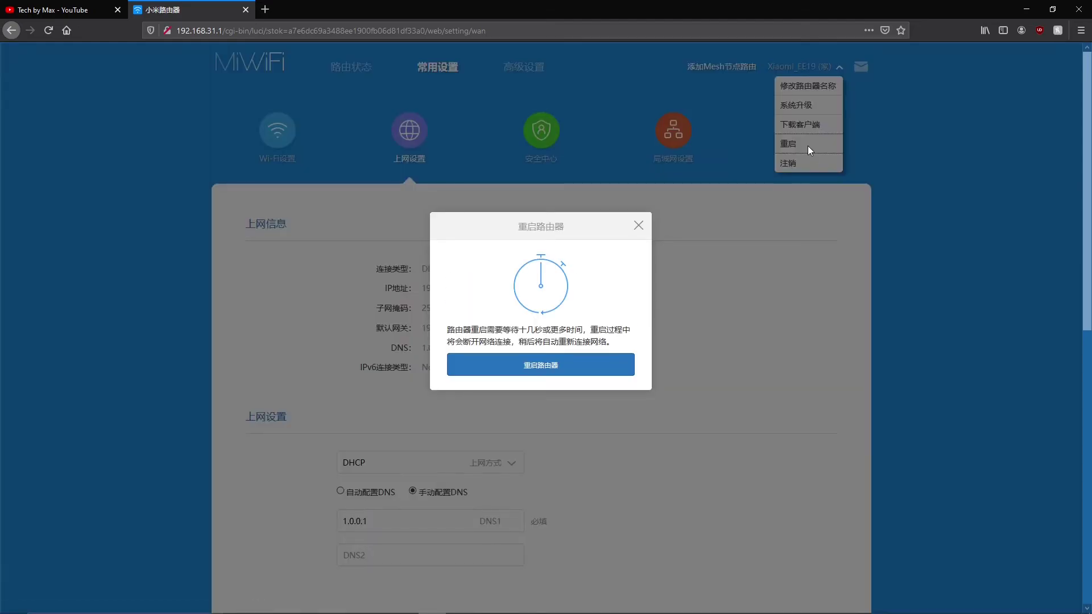
pyautogui.click(592, 365)
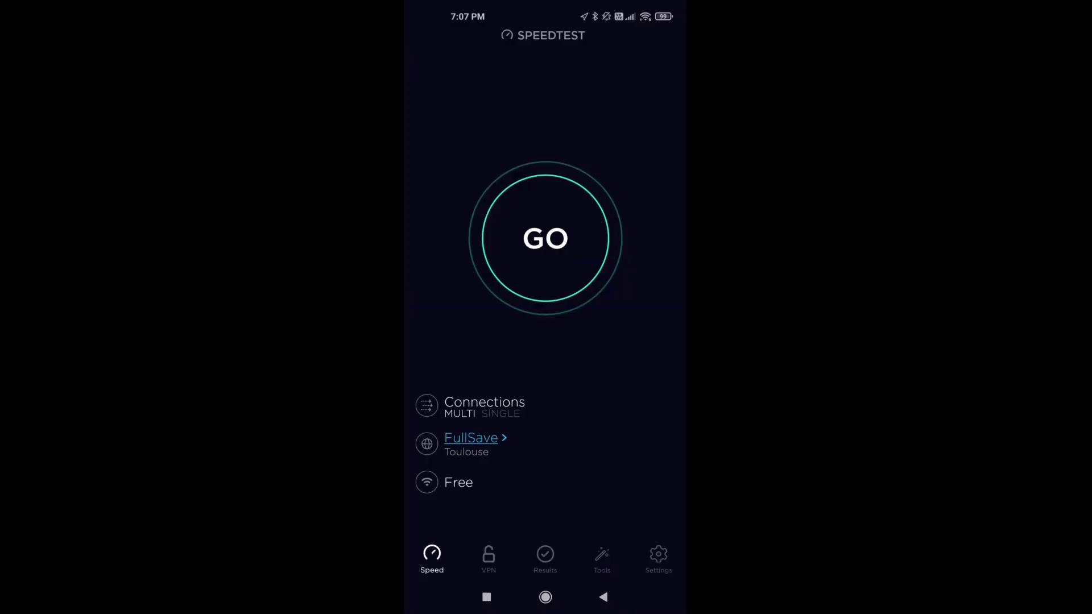
# - Start a new Speedtest by Ookla run against the FullSave Toulouse server
pyautogui.click(545, 238)
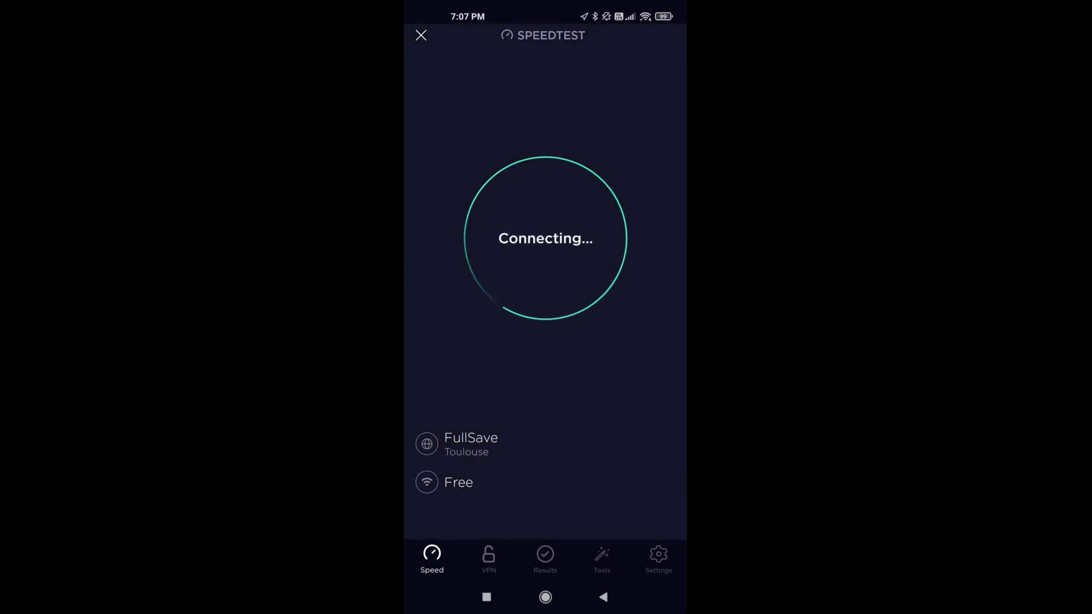